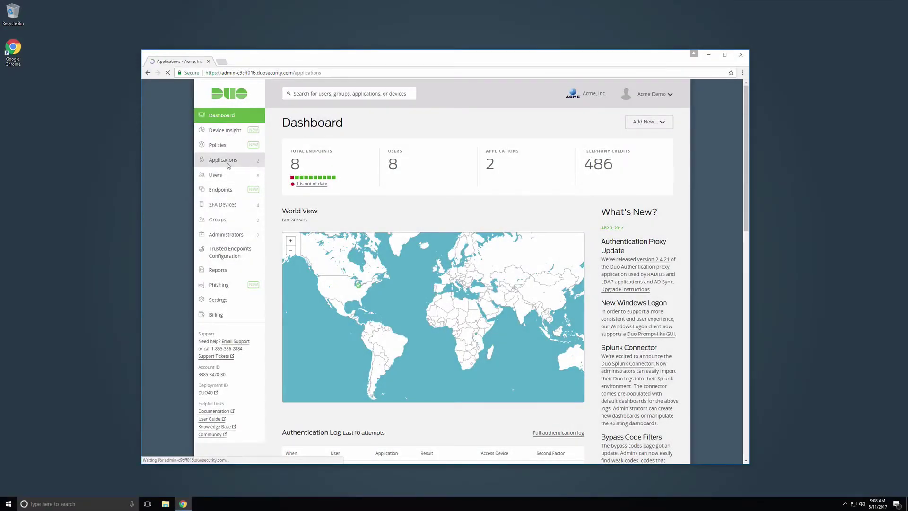
- Open the Microsoft OWA application from the Applications list
click(228, 164)
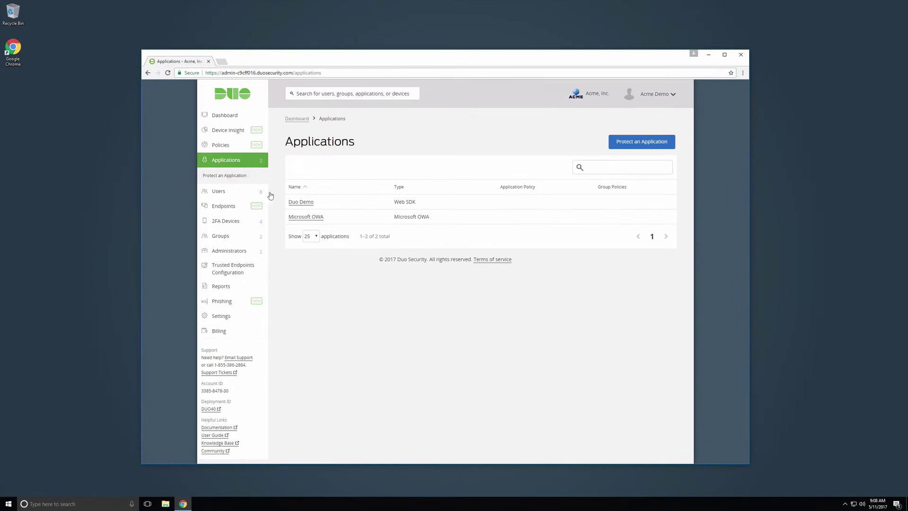
click(316, 219)
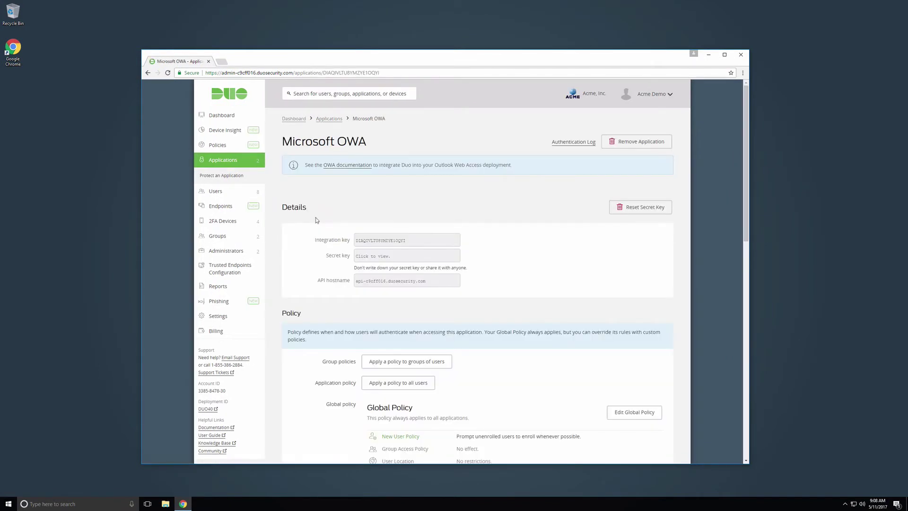
- Tick the Self-service portal option in the Microsoft OWA settings and save the changes
drag(745, 188, 739, 378)
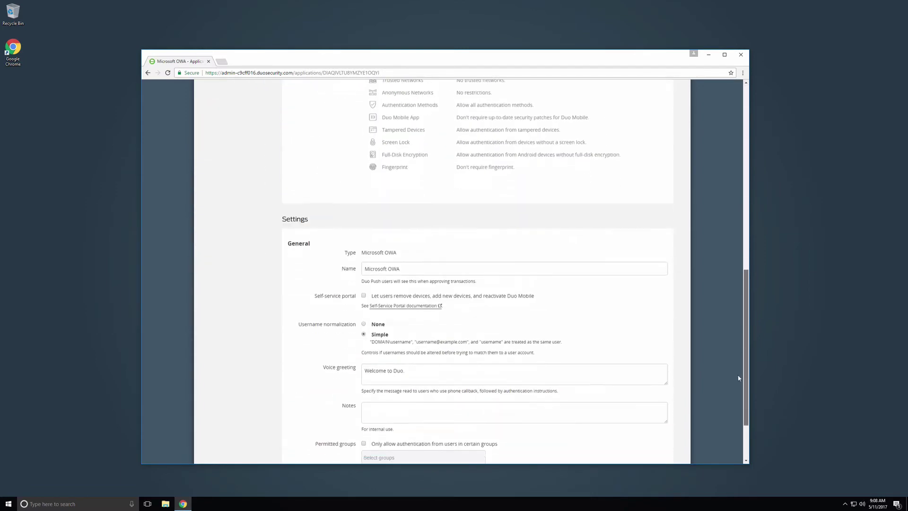
scroll(739, 378, down, 1)
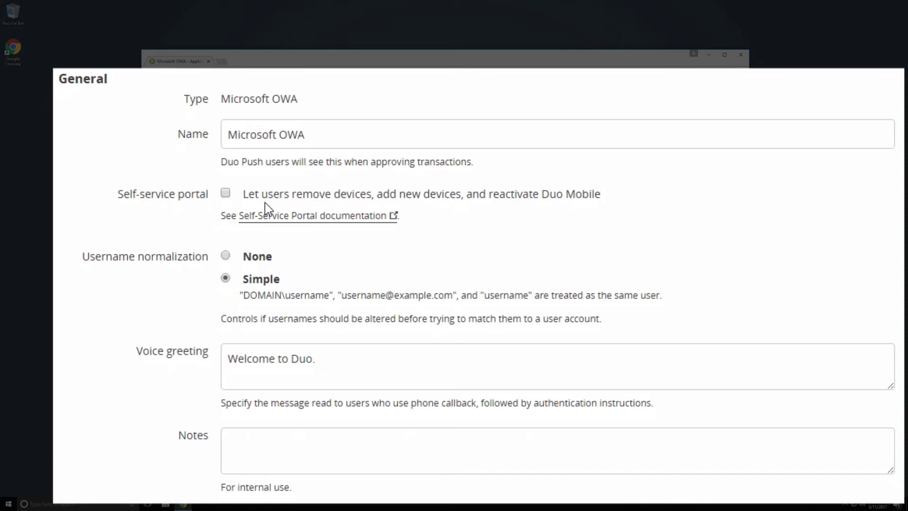
click(226, 193)
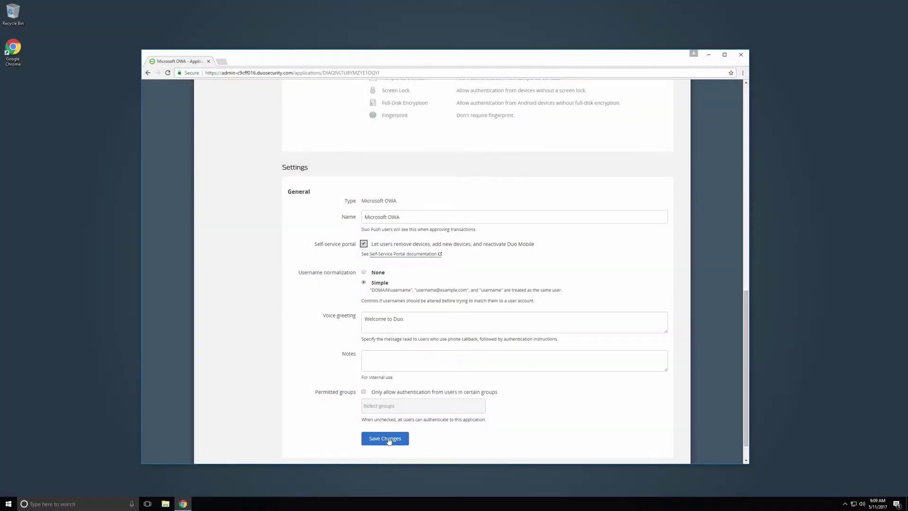
click(389, 440)
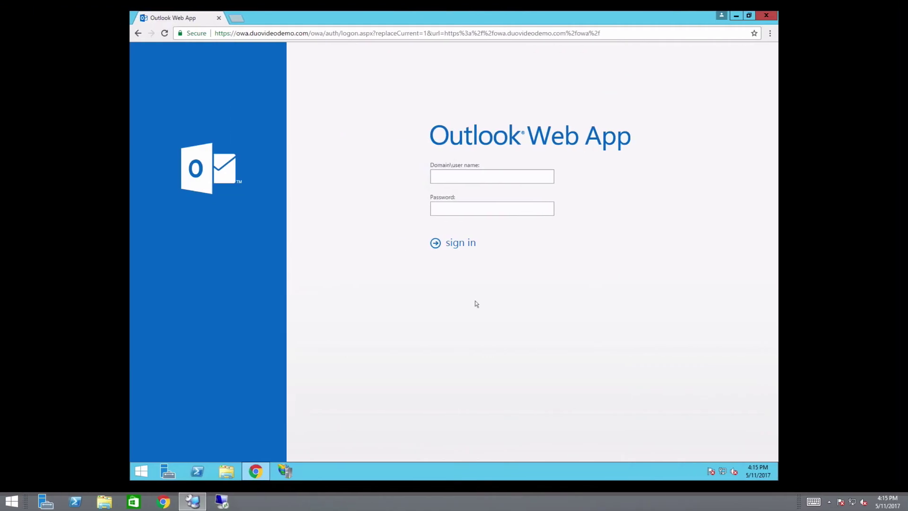
- Sign in to Outlook Web App with the domain username and the account password
text(duovideodemo\acmedemo)
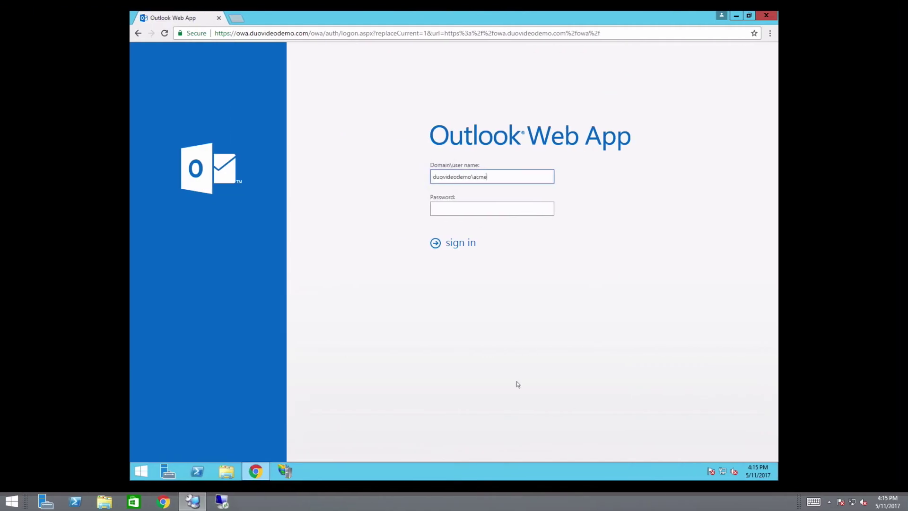
key(Tab)
text(********)
key(Return)
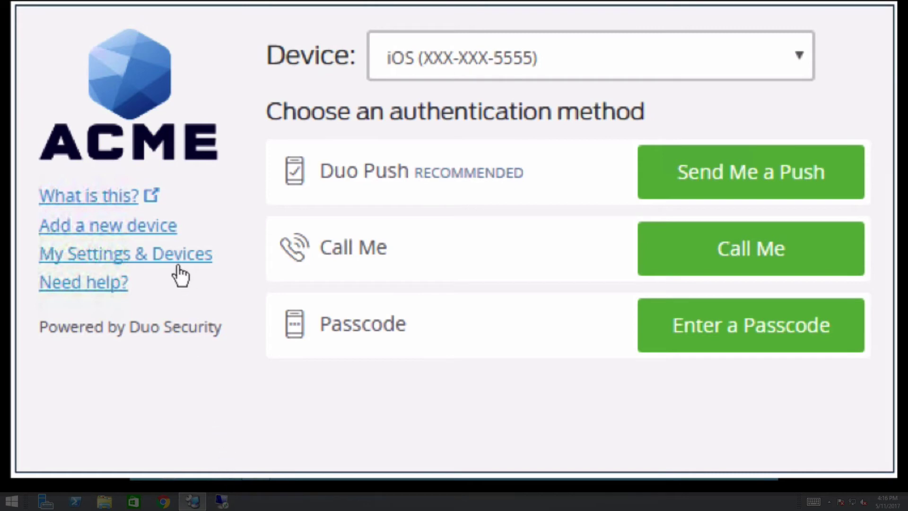
- Verify by push, then add a Landline device with its phone number and confirm it
click(161, 229)
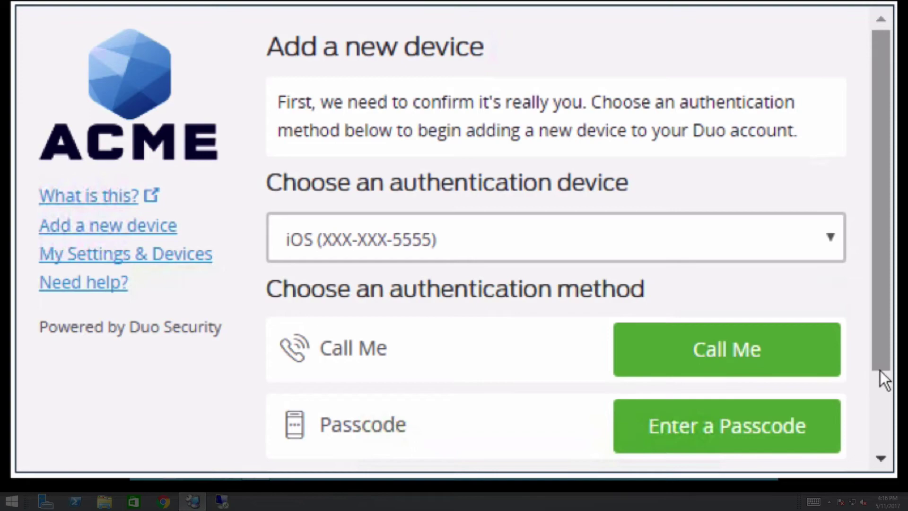
scroll(884, 378, down, 2)
click(750, 421)
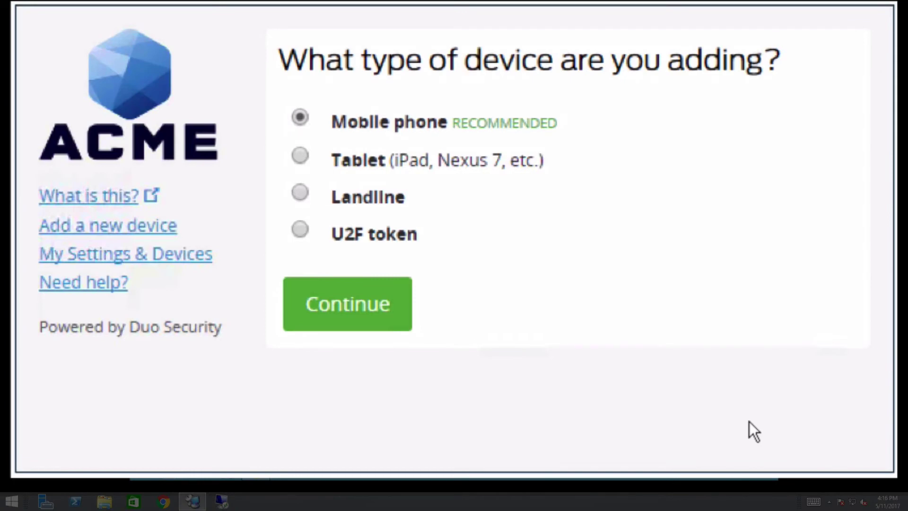
click(302, 193)
click(402, 295)
text(313)
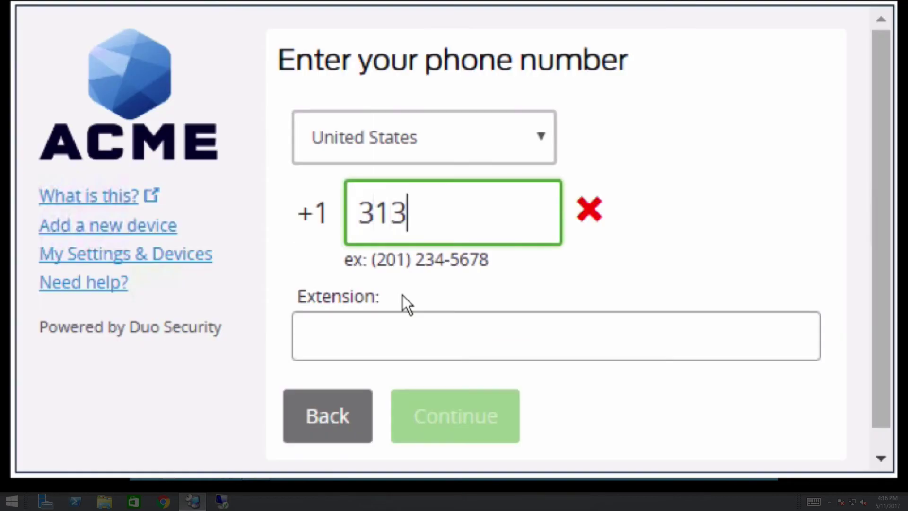
text(5555555)
click(306, 376)
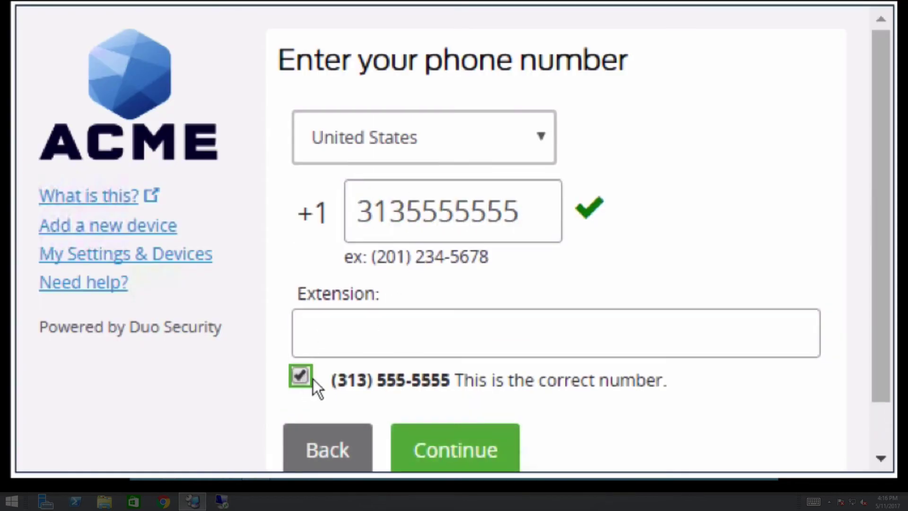
- Finish adding the landline, then rename the iOS device to 'Main Cell Phone'
click(508, 448)
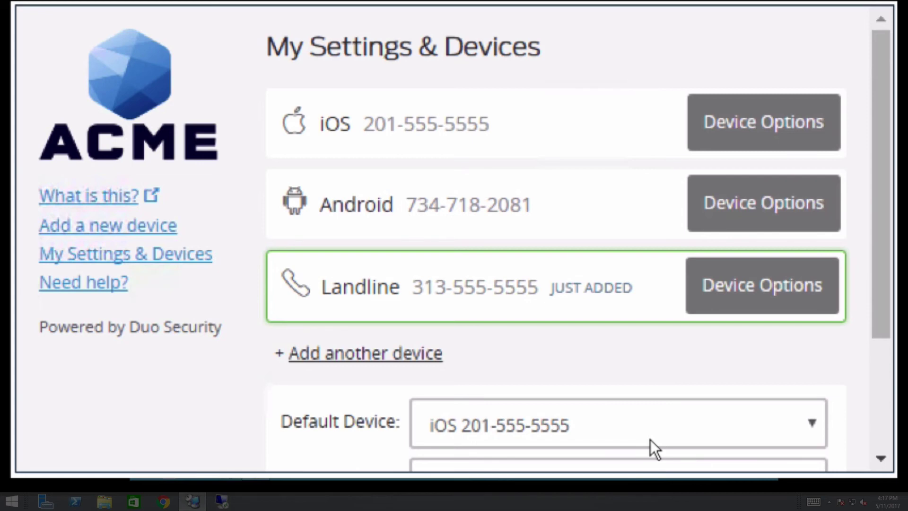
click(796, 145)
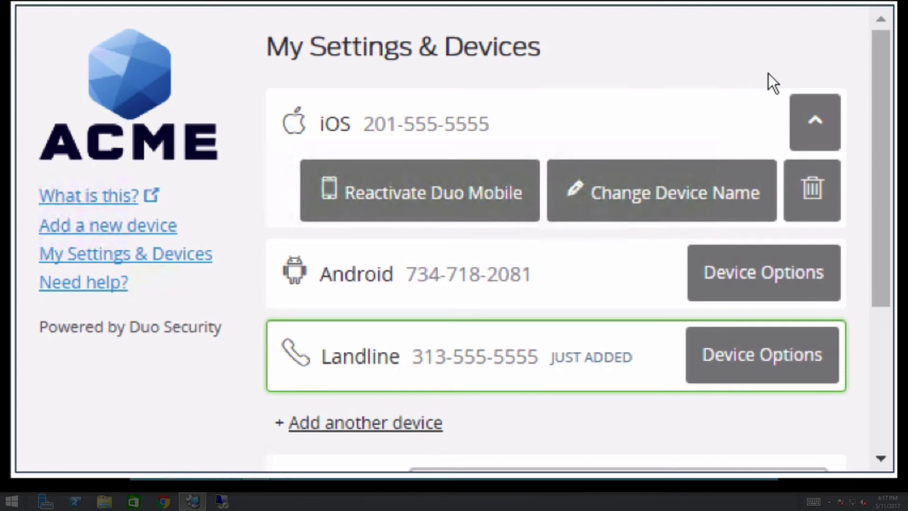
click(741, 177)
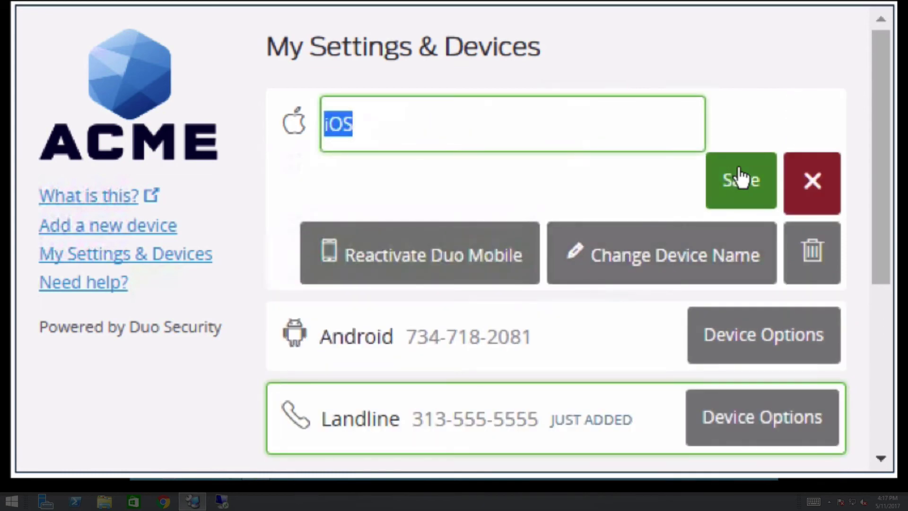
text(Main C)
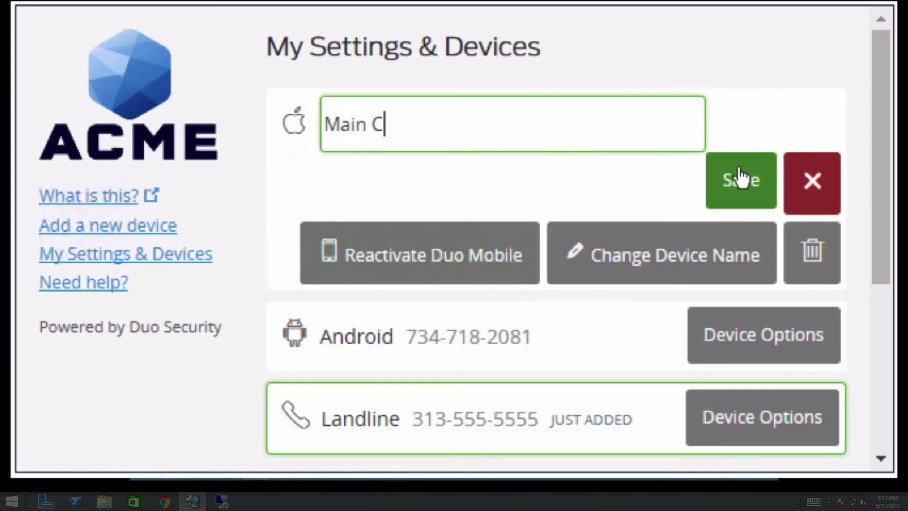
text(ell Phone)
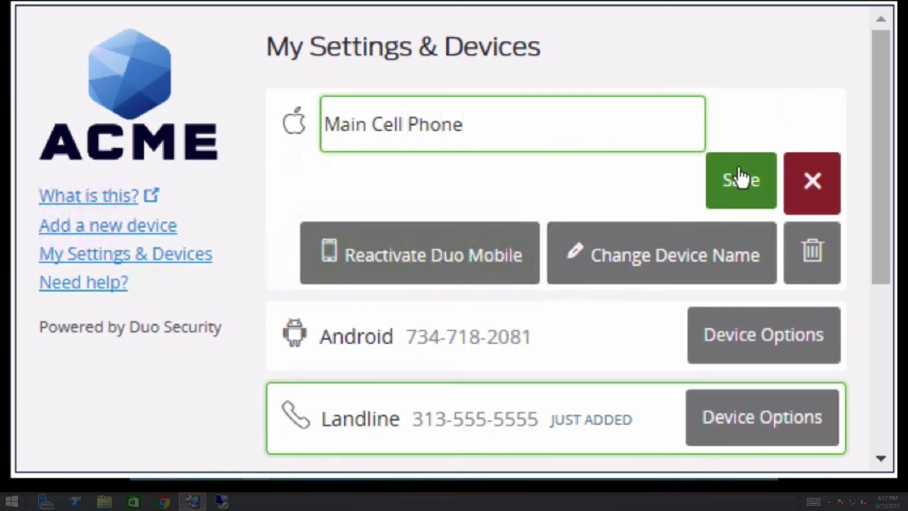
click(762, 201)
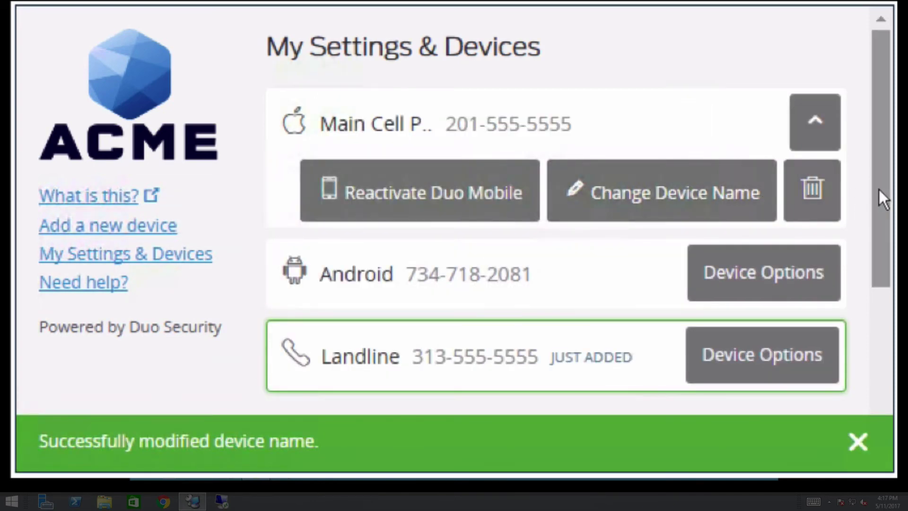
drag(878, 189, 876, 342)
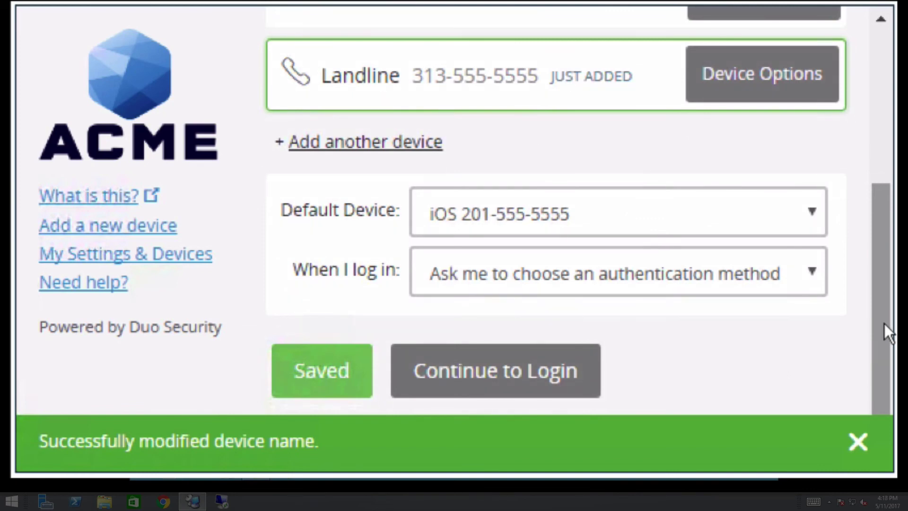
click(816, 224)
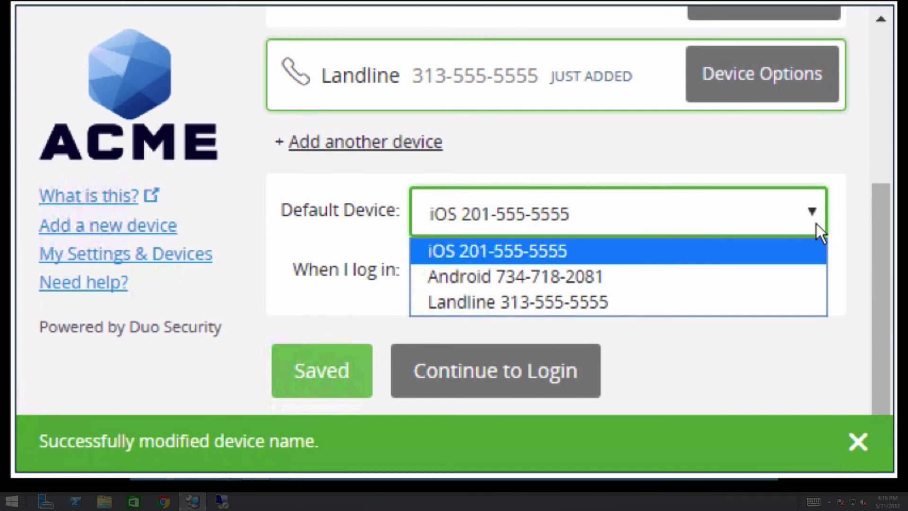
click(816, 223)
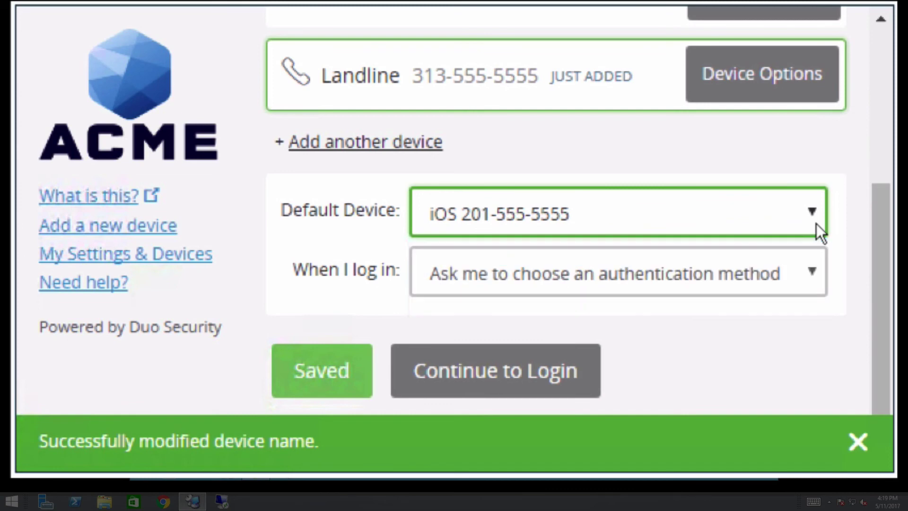
click(807, 278)
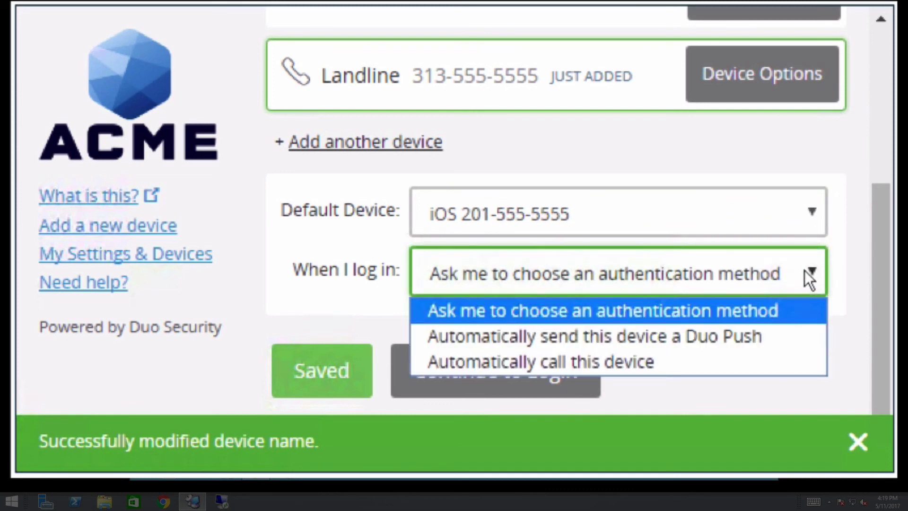
click(809, 280)
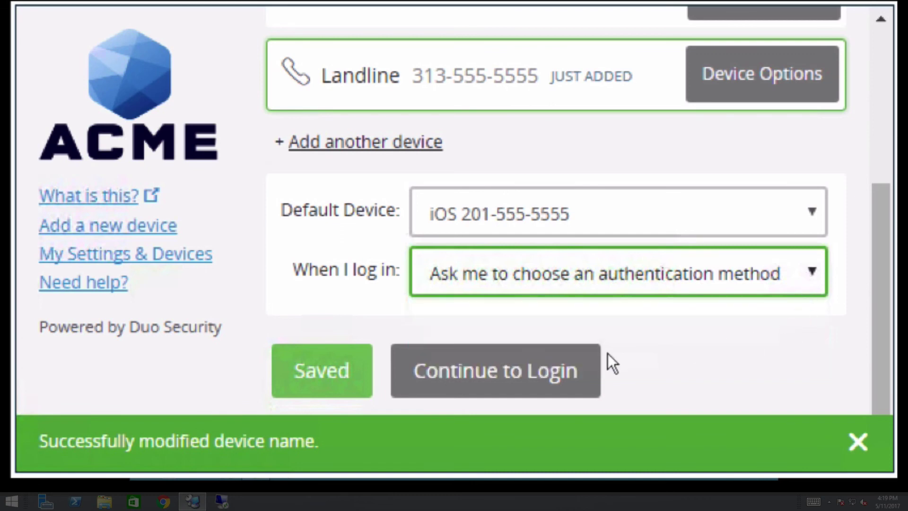
- Return to the login prompt and send a push request to Main Cell Phone
click(571, 368)
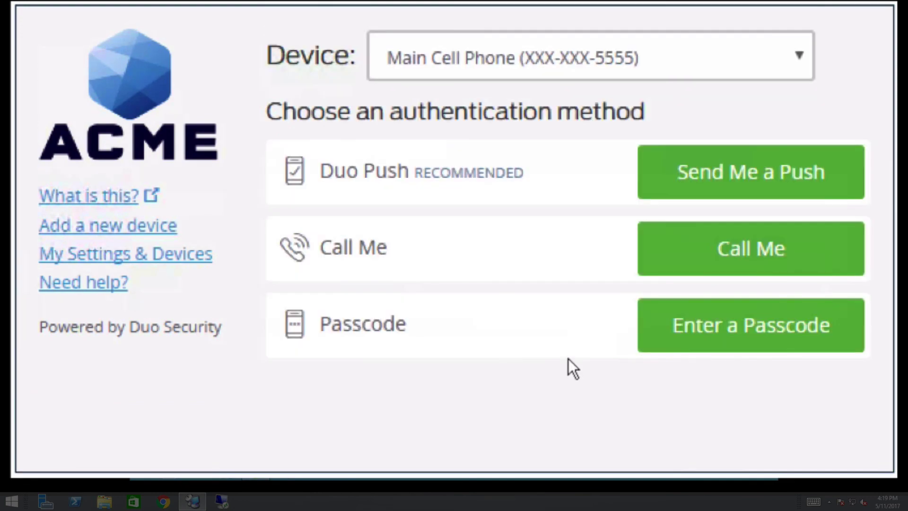
click(838, 172)
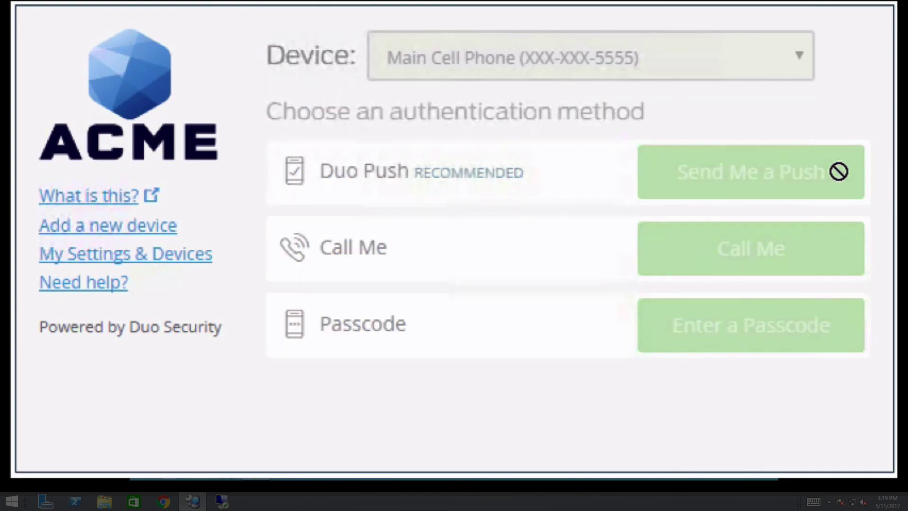